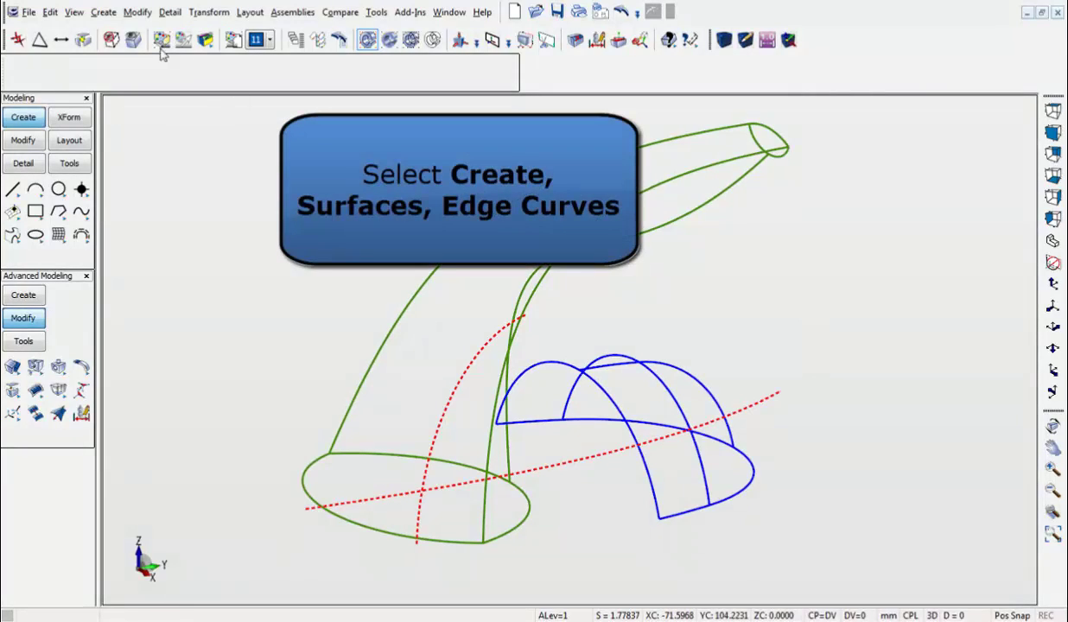
Step: Build a 0.001-tolerance edge-curve surface from the arch's upper curve, inner curve and bottom ellipse
left_click(111, 15)
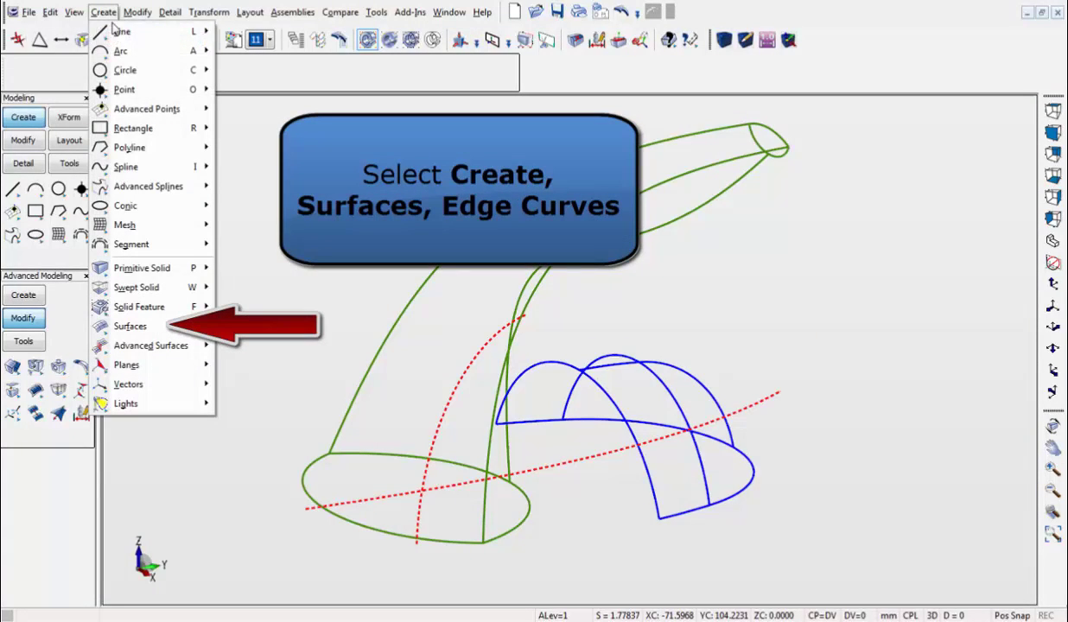
mouse_move(154, 322)
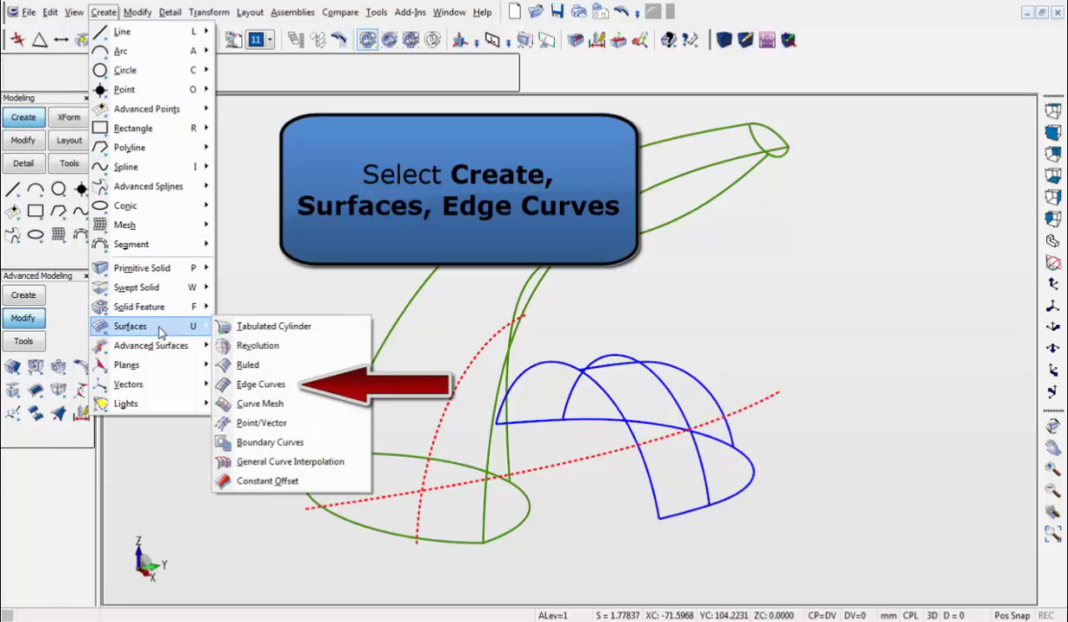
left_click(286, 391)
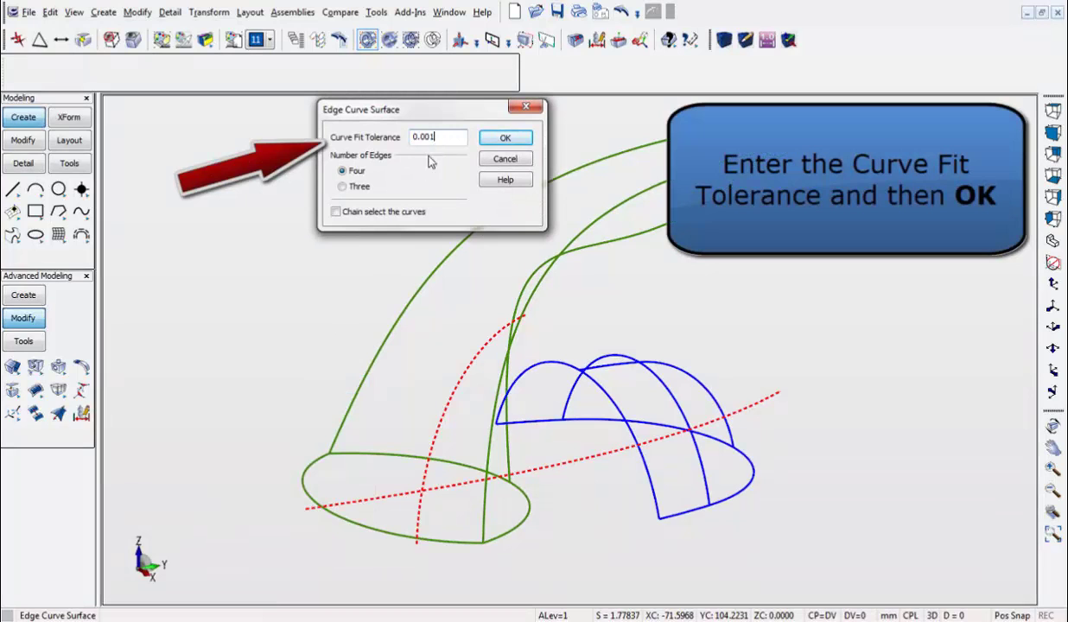
left_click(491, 139)
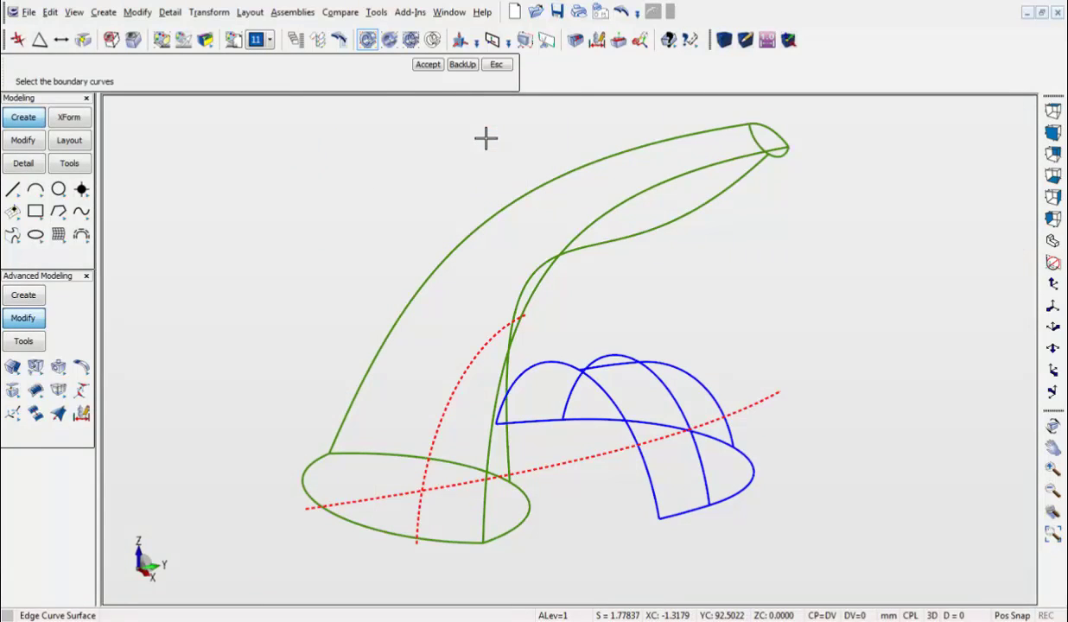
left_click(664, 138)
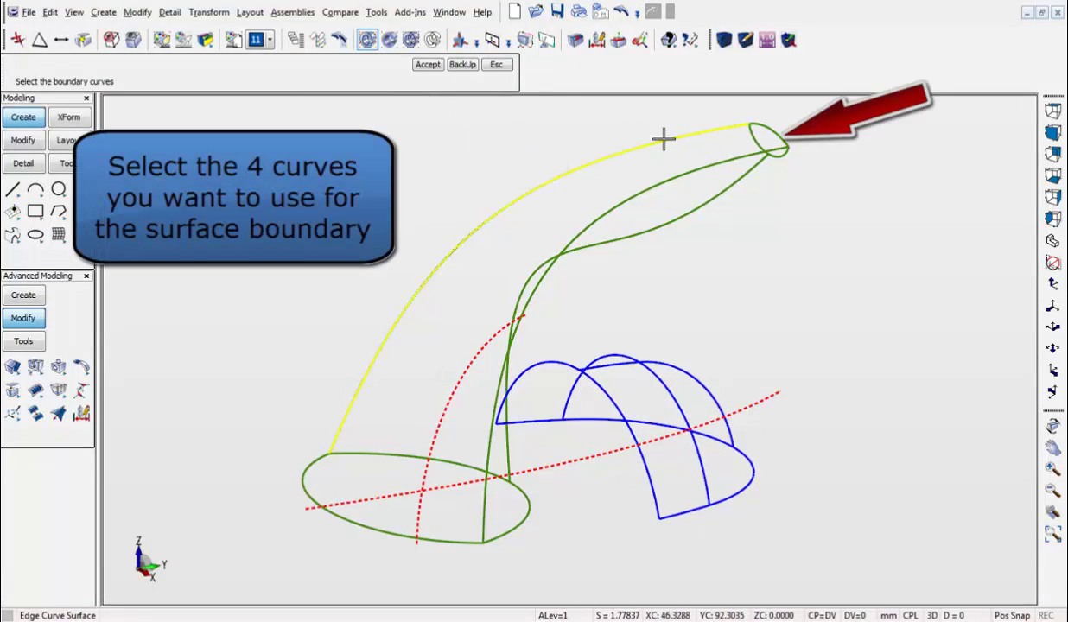
left_click(716, 156)
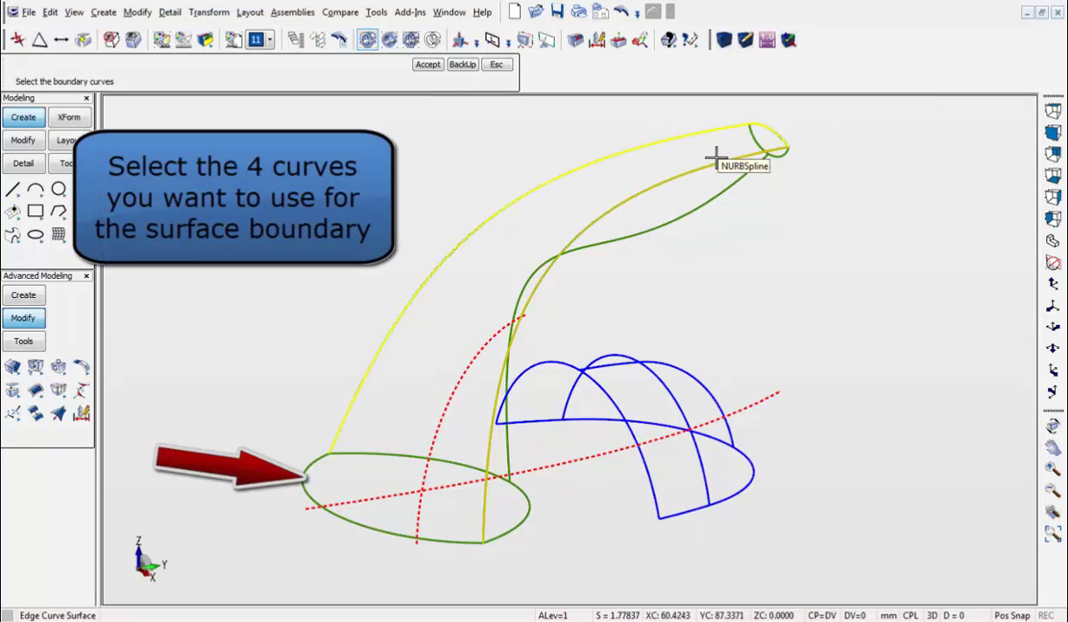
left_click(353, 521)
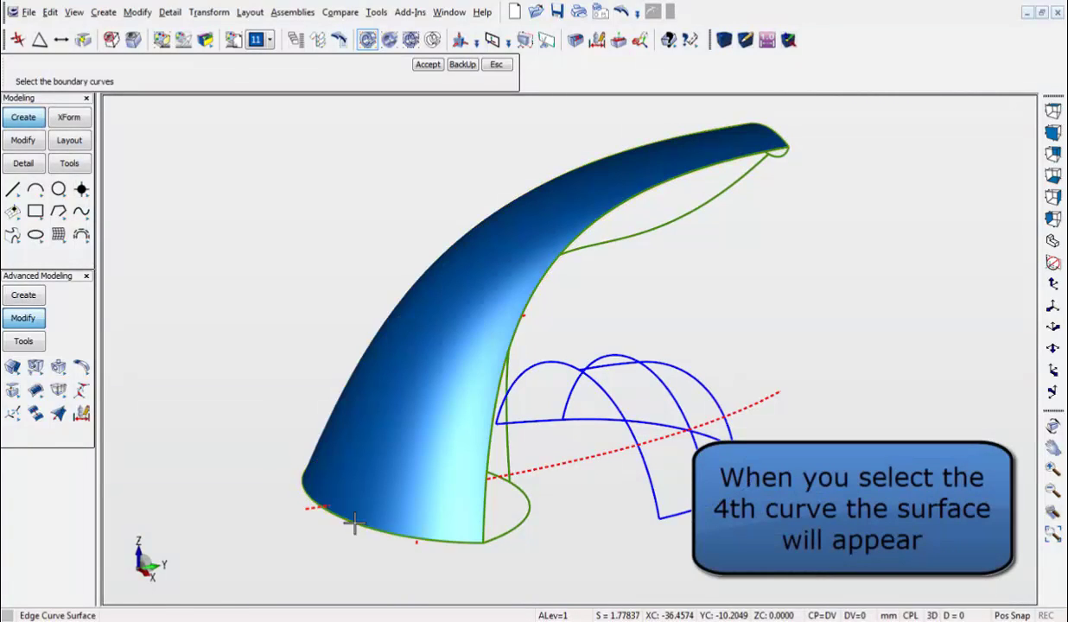
left_click(497, 67)
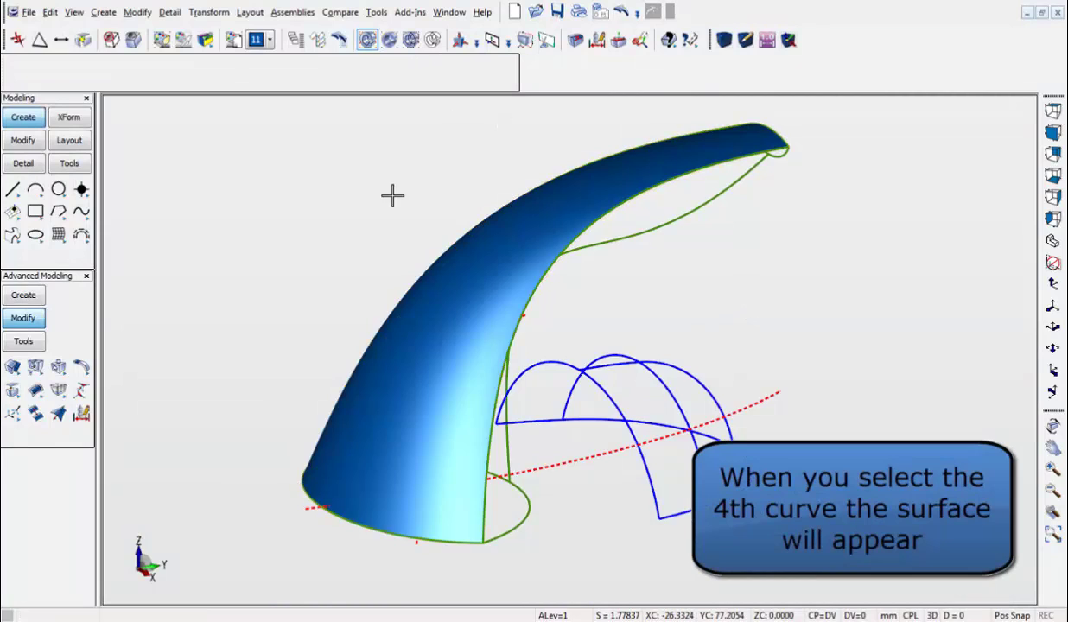
key("Left")
key("Left")
key("Left")
key("Left")
key("Left")
key("Left")
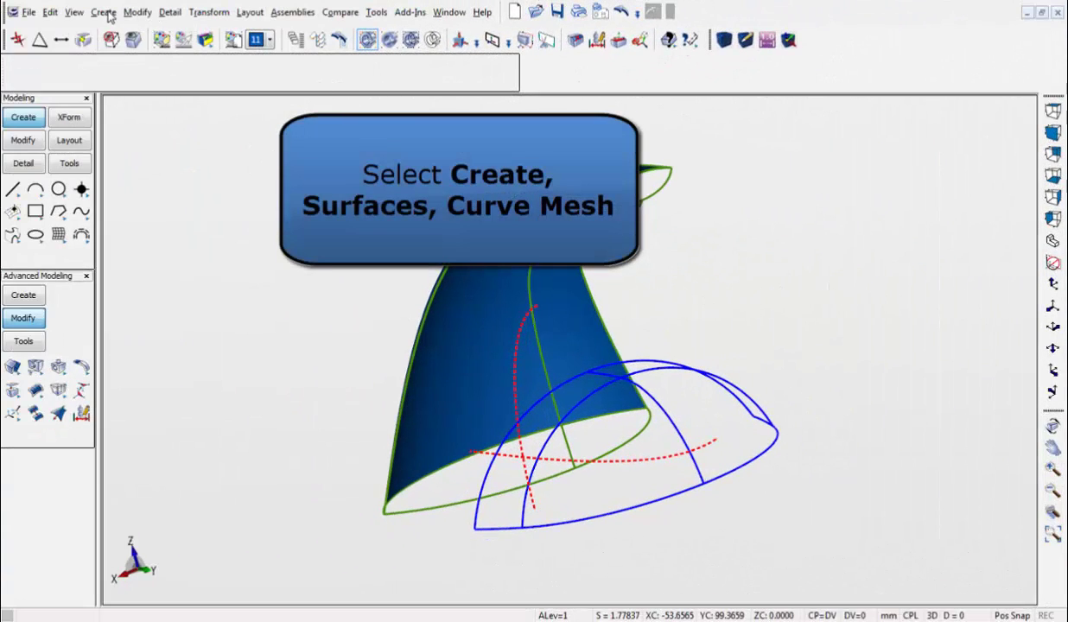
Step: Close the arch into a tube with a 0.001 curve-mesh surface from primary and secondary curves
left_click(107, 15)
mouse_move(162, 329)
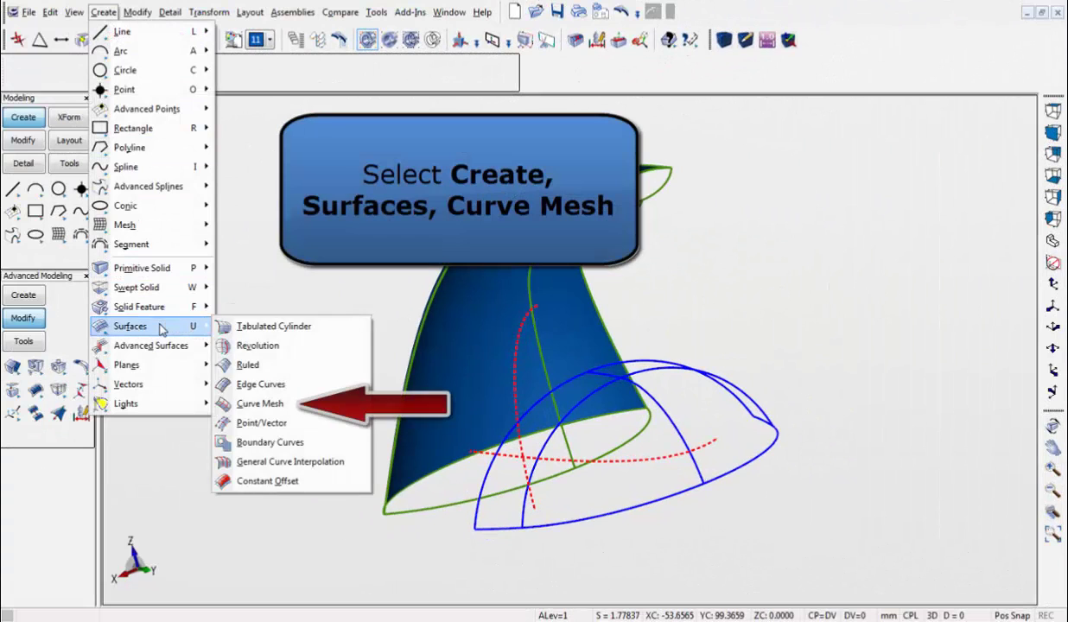
left_click(296, 413)
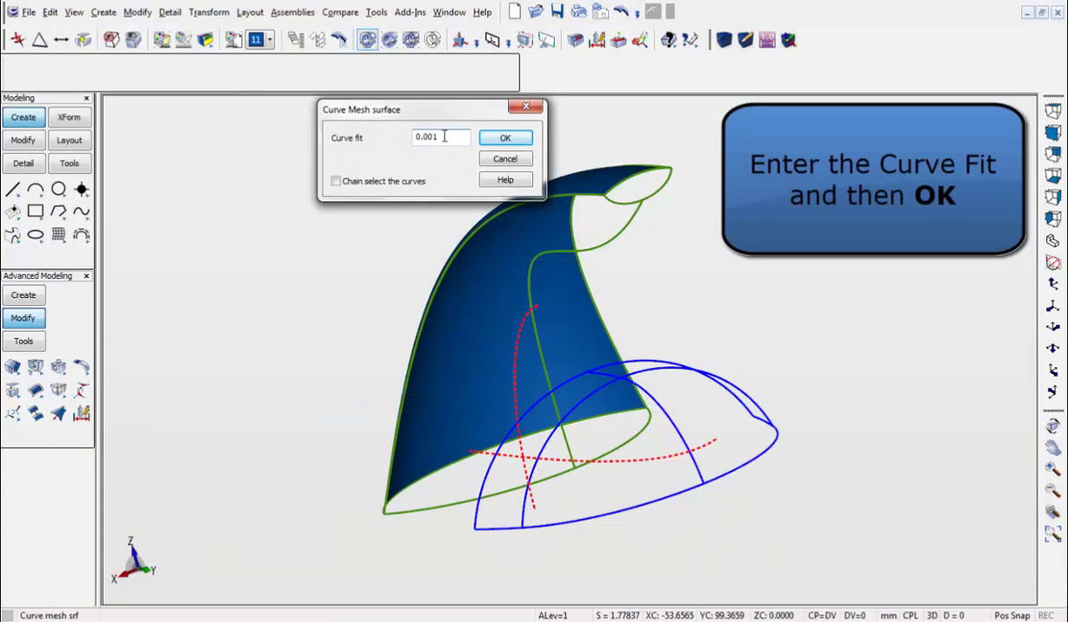
left_click(503, 139)
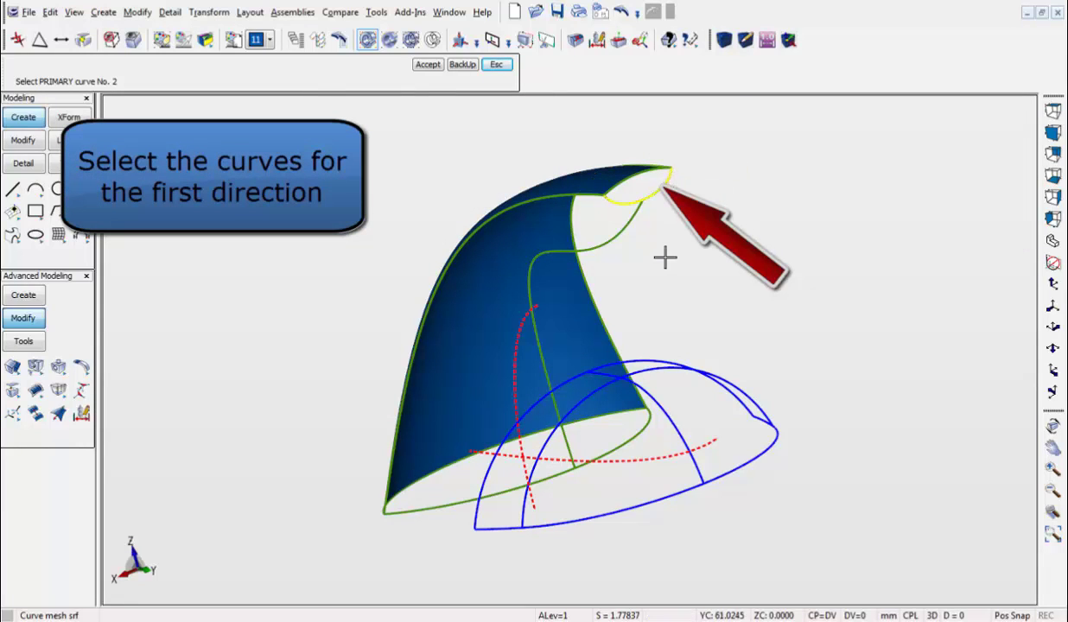
left_click(431, 507)
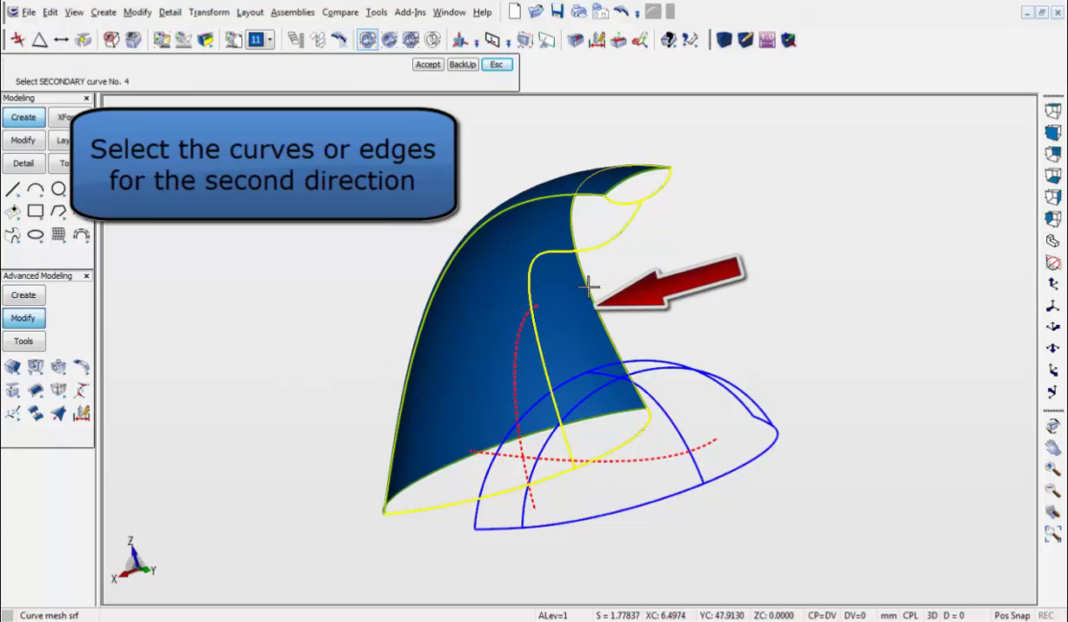
left_click(588, 286)
key("Return")
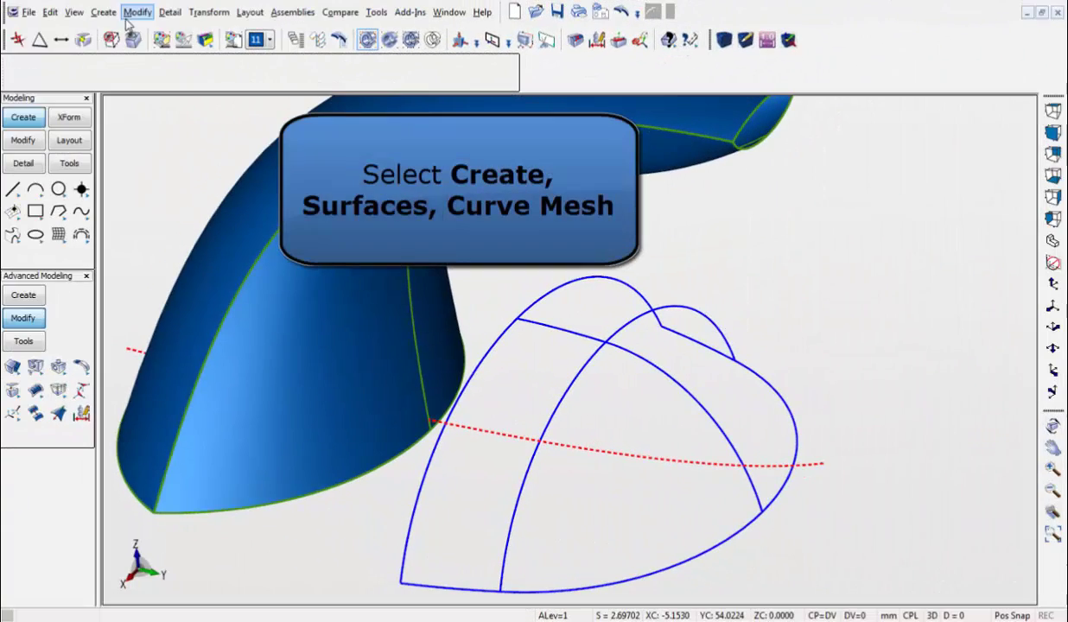
Step: Shade a strip of the blue dome with a 0.001 curve-mesh surface from its two curve directions
left_click(104, 12)
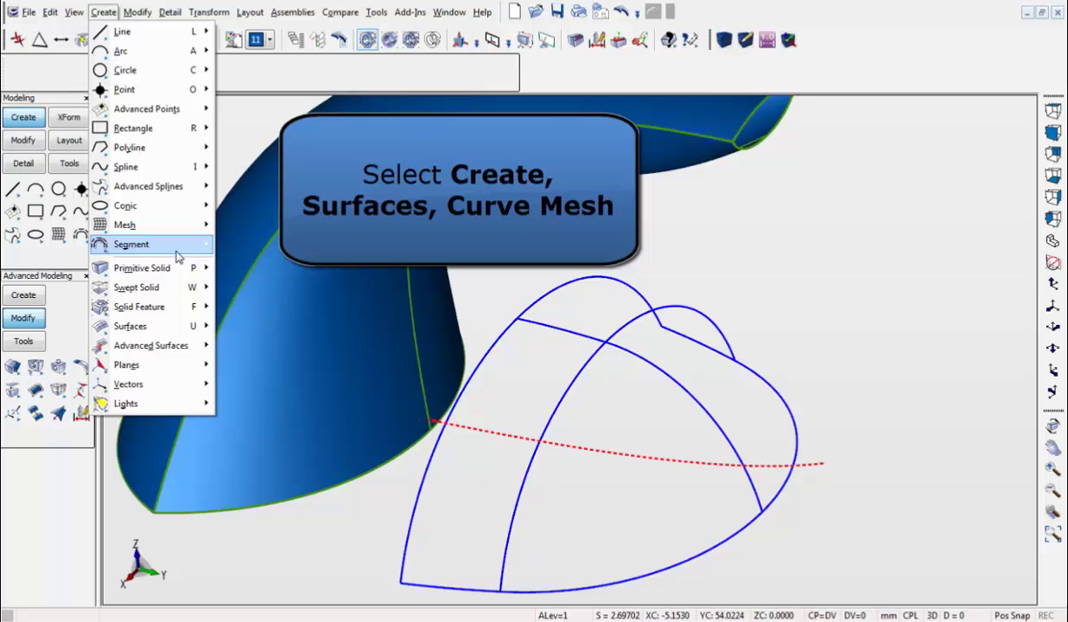
mouse_move(152, 329)
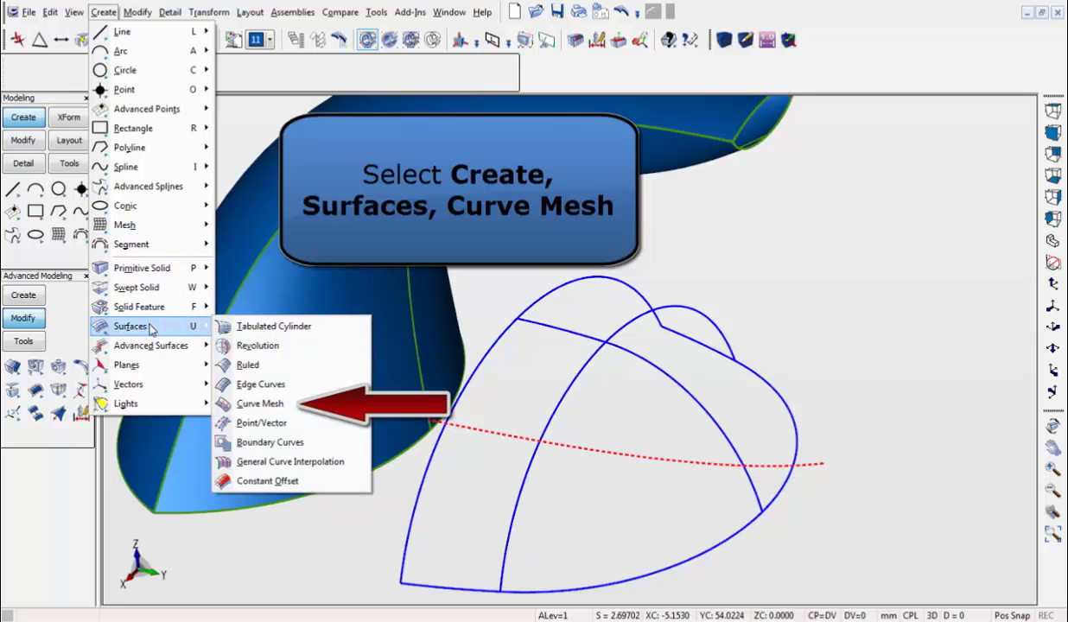
left_click(281, 403)
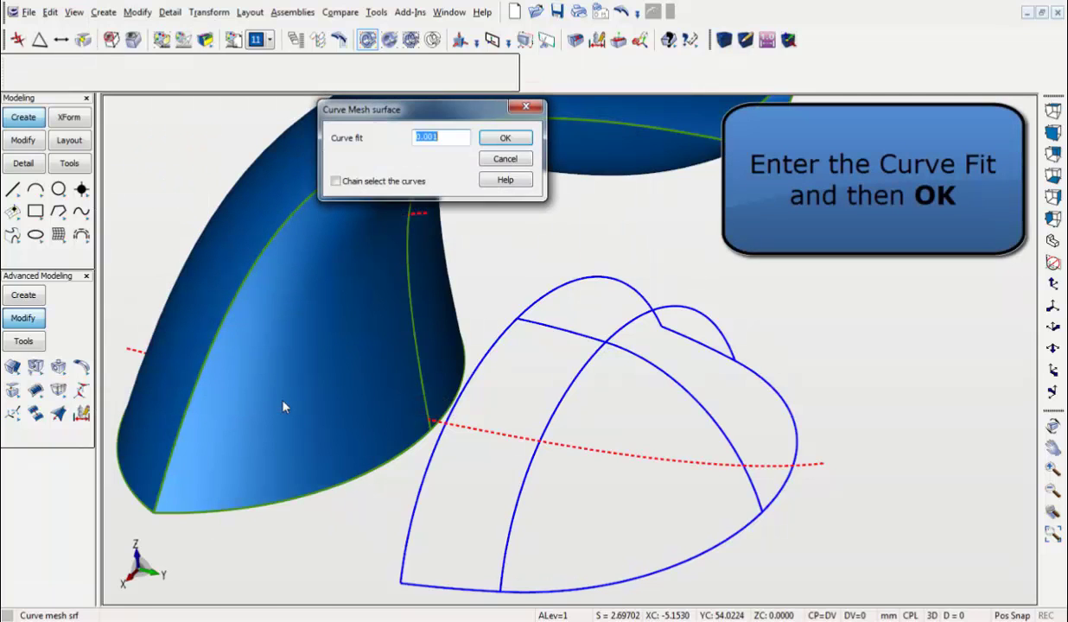
left_click(506, 139)
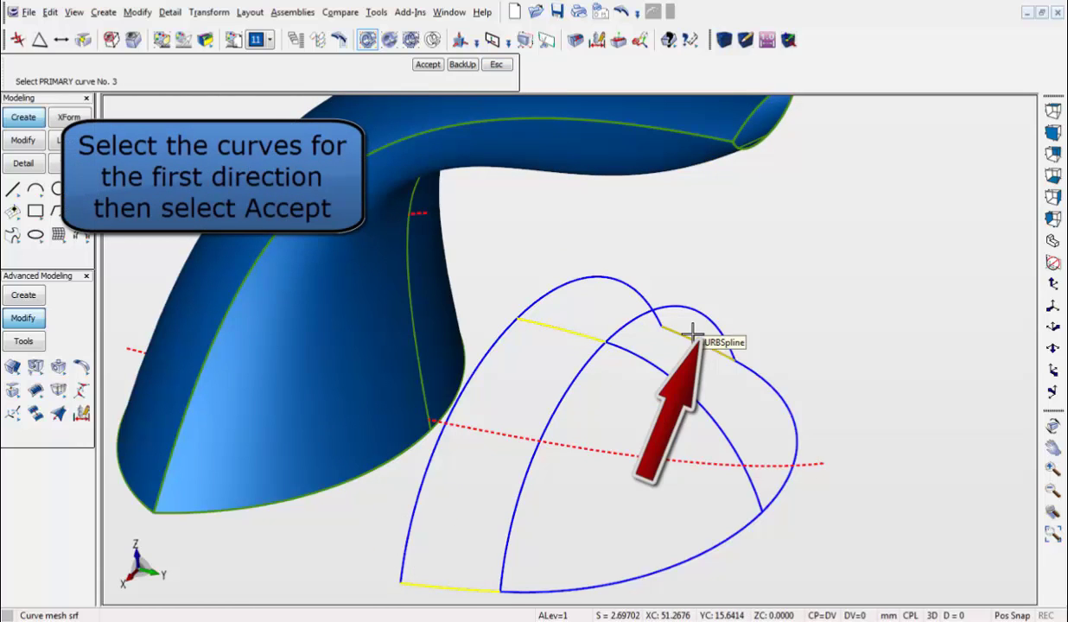
key("Return")
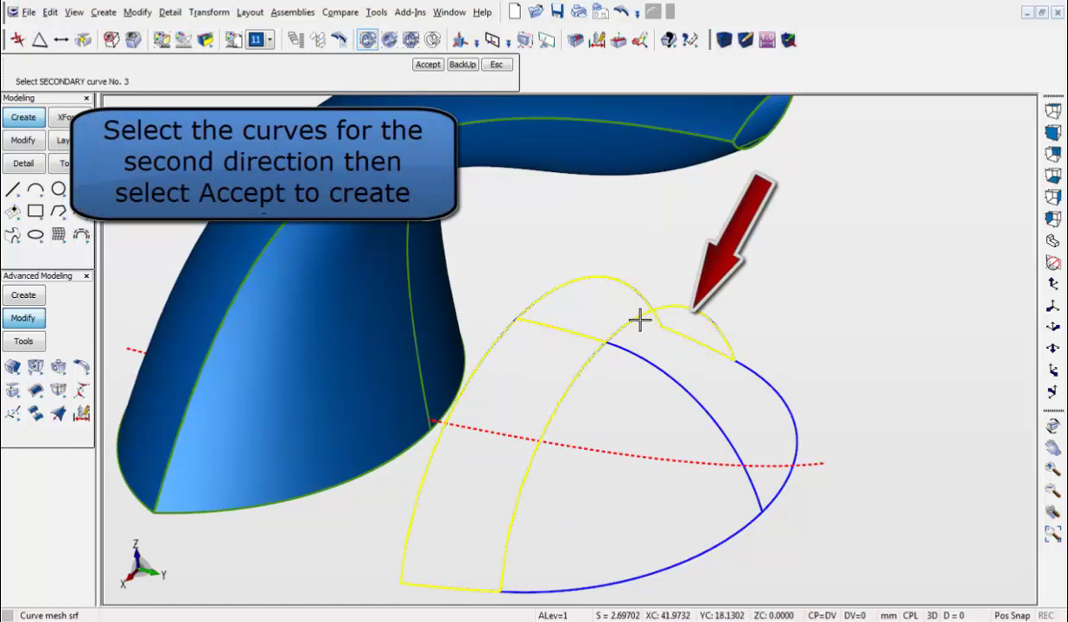
key("Return")
middle_click_drag(689, 262, 811, 251)
Step: Start a cover surface bounded by the dome edge and the open boundary curve
left_click(102, 12)
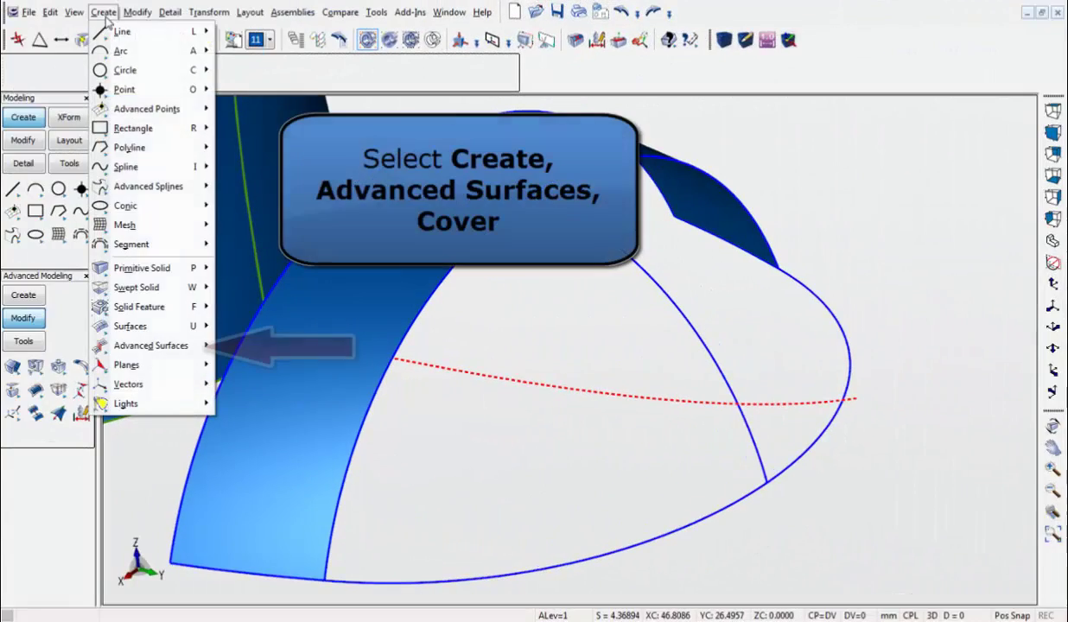
mouse_move(139, 344)
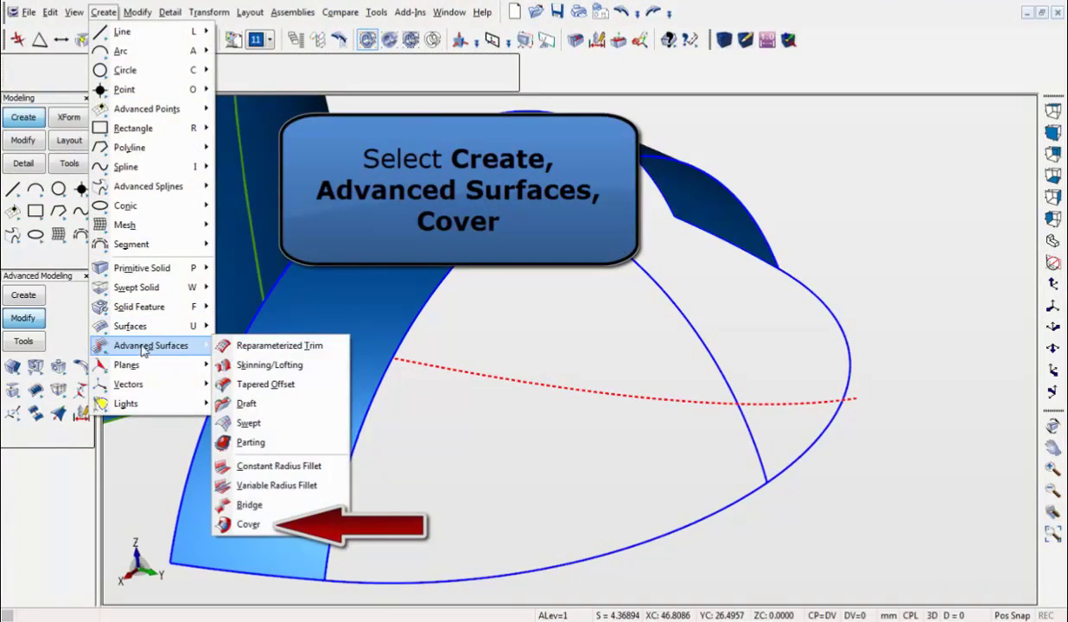
left_click(294, 527)
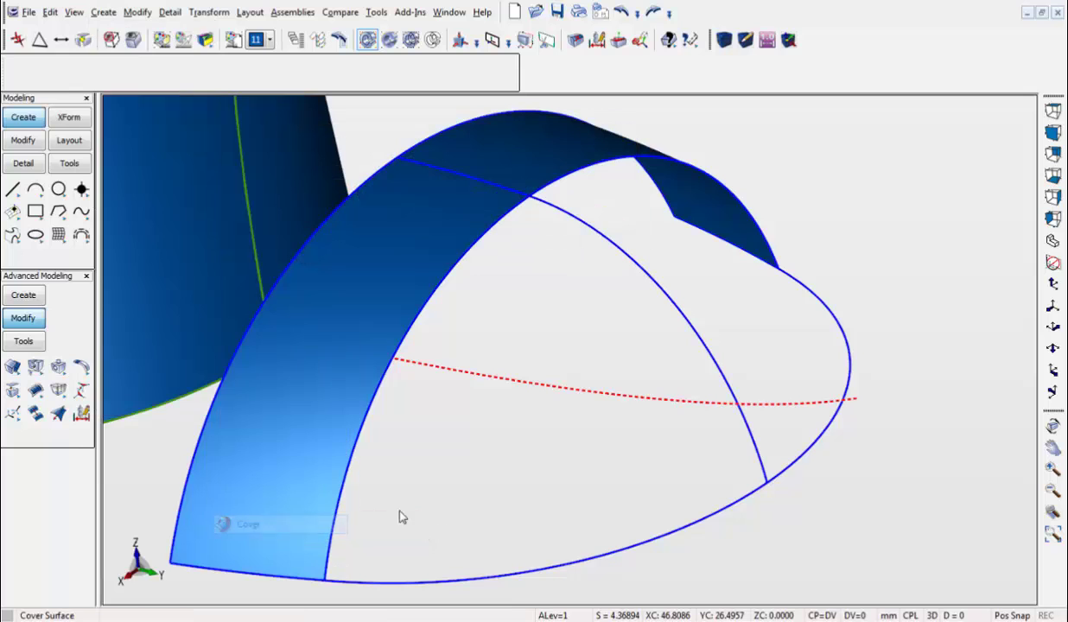
left_click(467, 140)
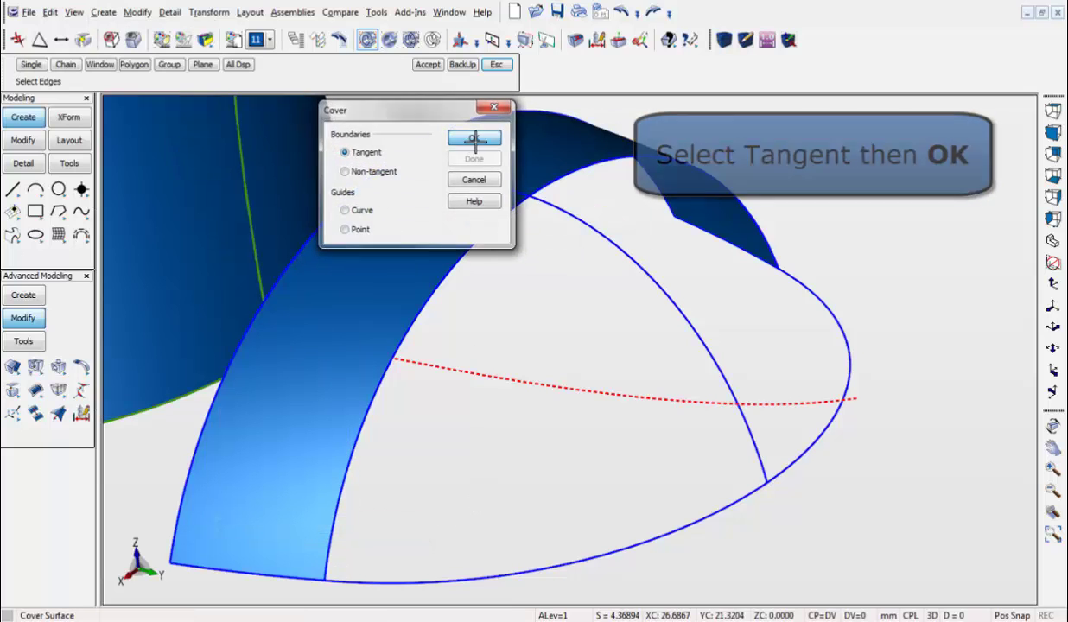
left_click(501, 210)
key("Return")
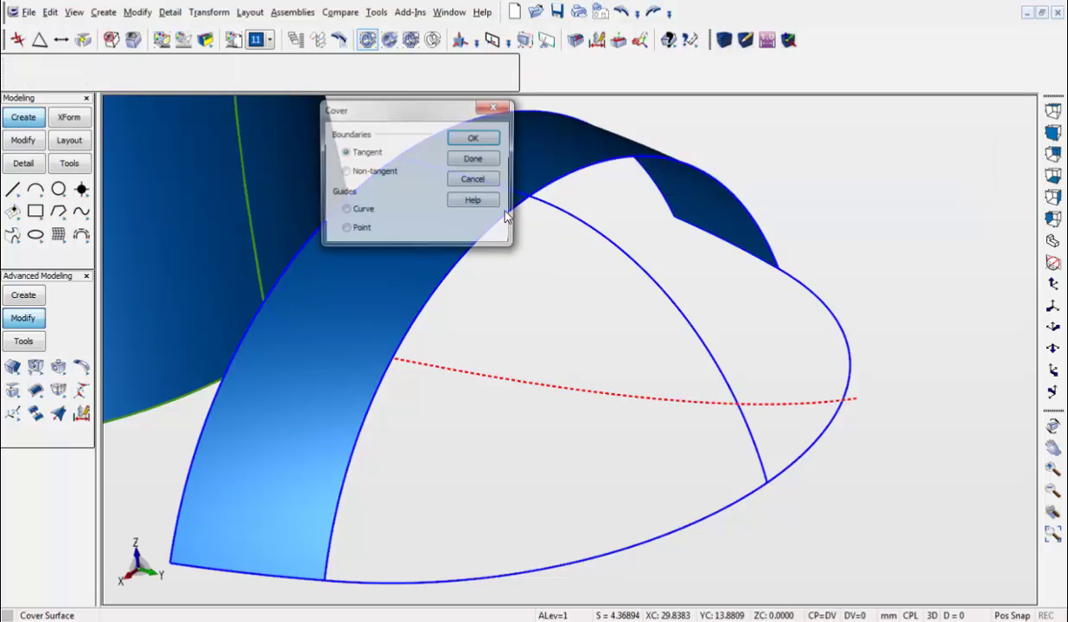
left_click(465, 144)
left_click(715, 502)
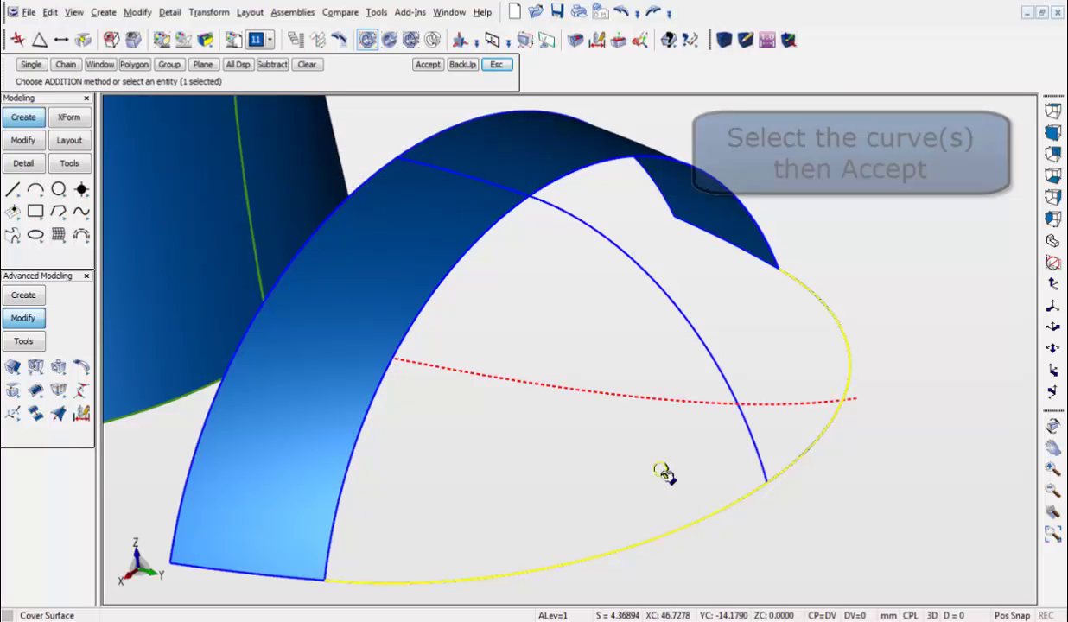
key("Return")
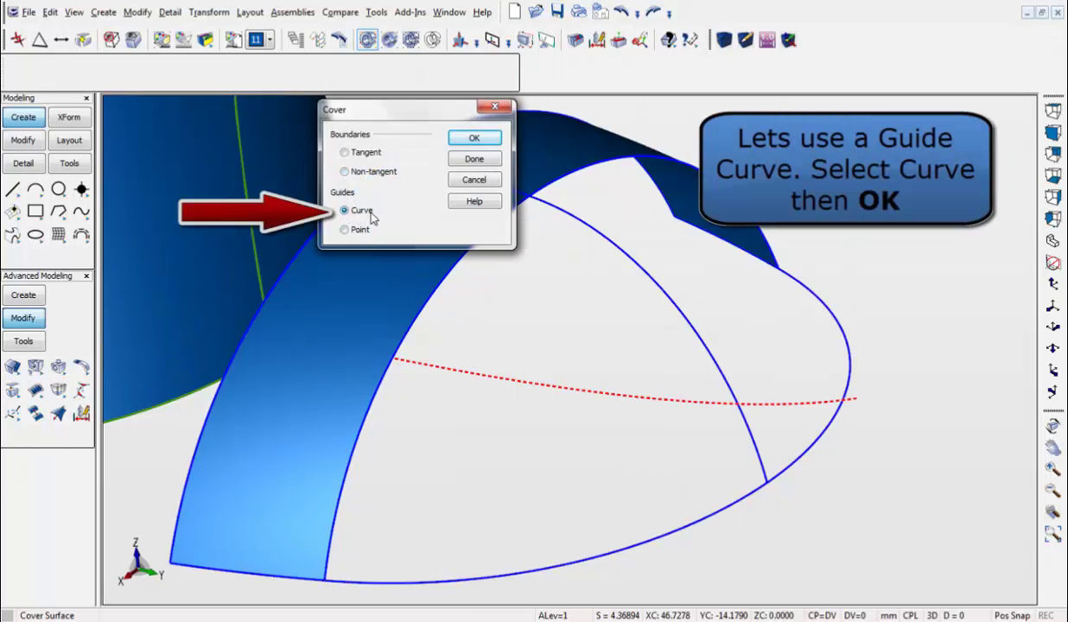
Step: Guide the cover with the middle NURBS spline and build the dome surface
left_click(467, 141)
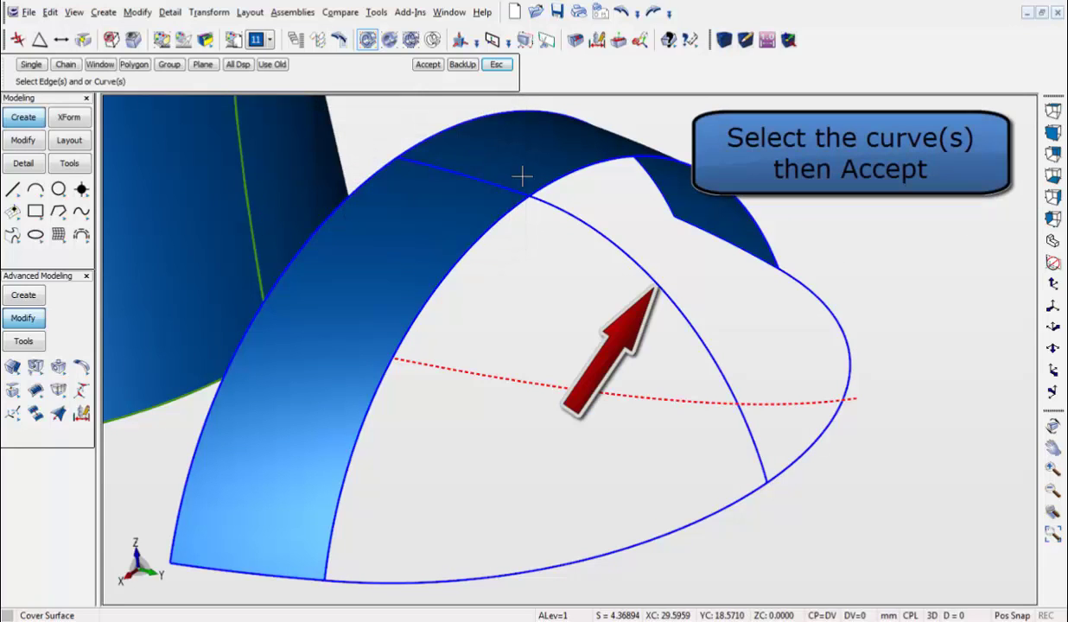
left_click(582, 224)
key("Return")
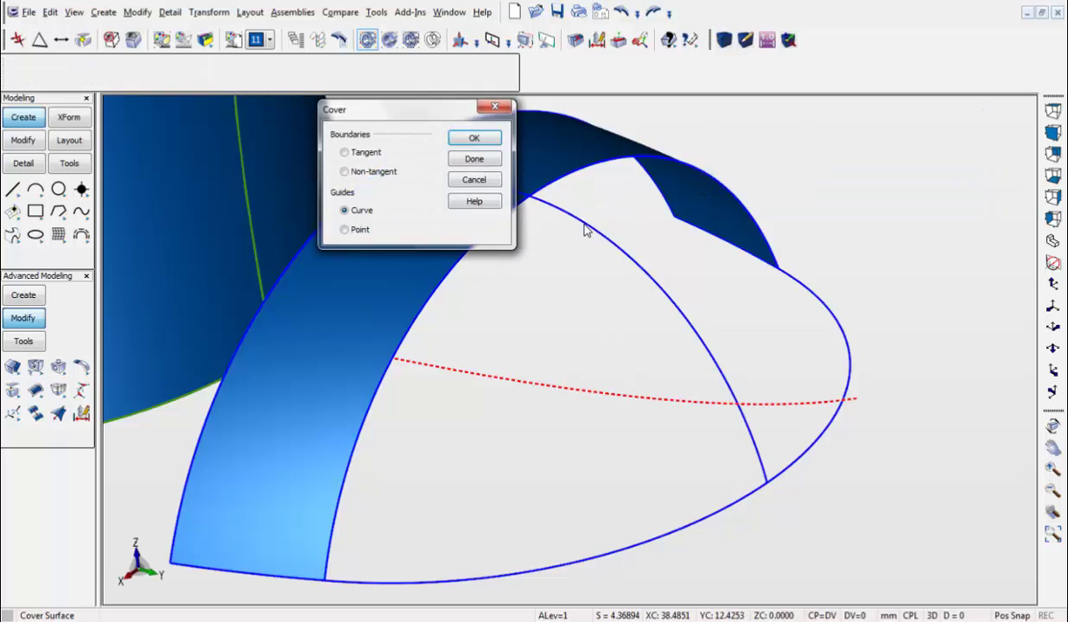
left_click(482, 161)
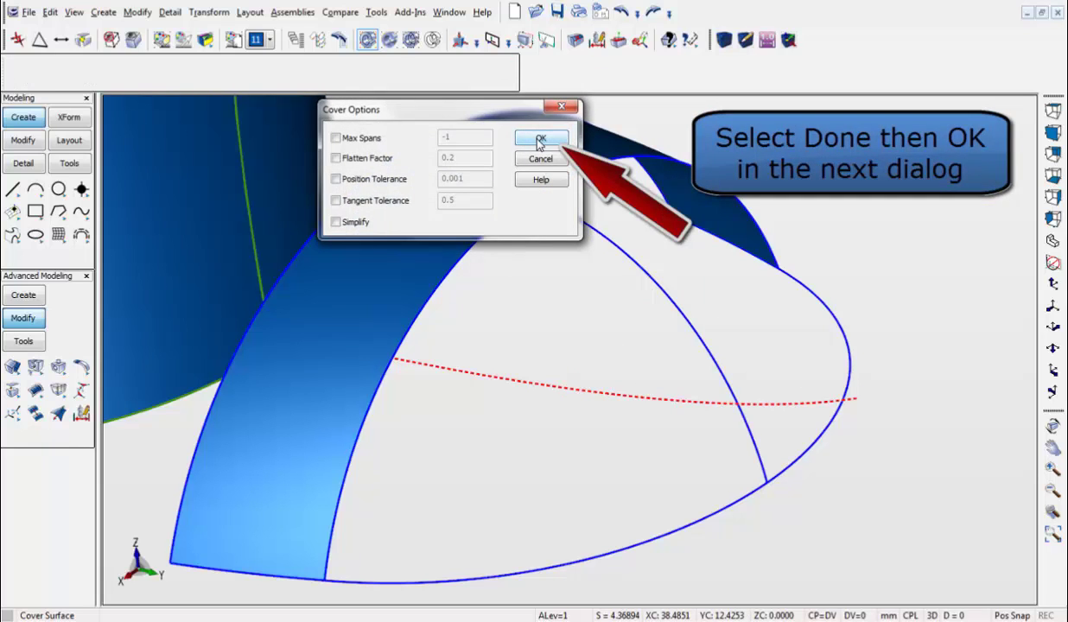
left_click(539, 140)
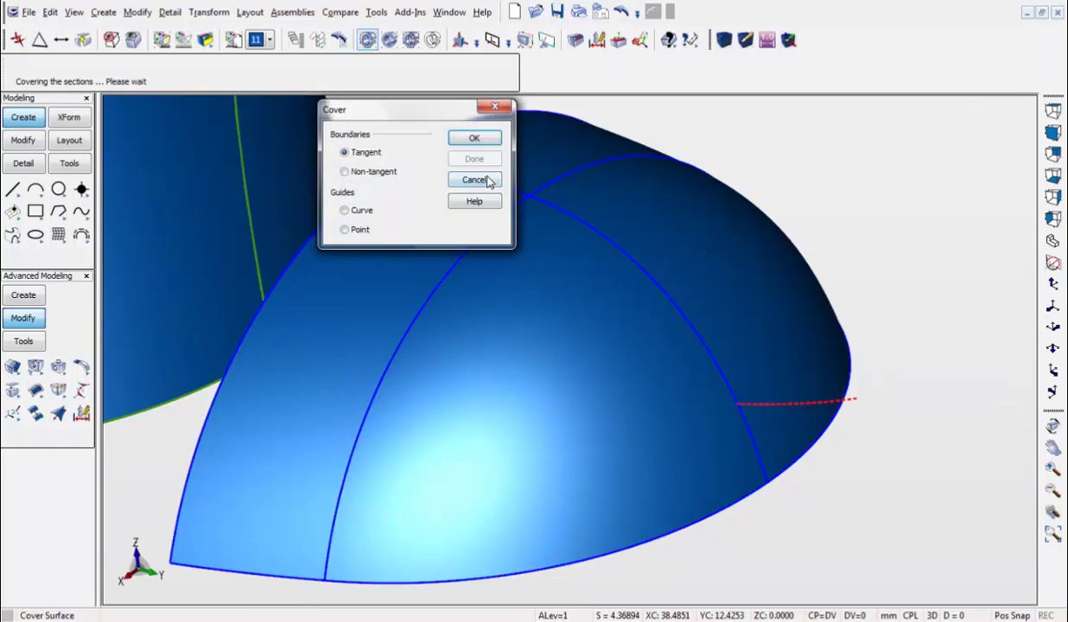
Step: Trim the tall arch surface along the crossing curve, keeping the chosen side
left_click(490, 180)
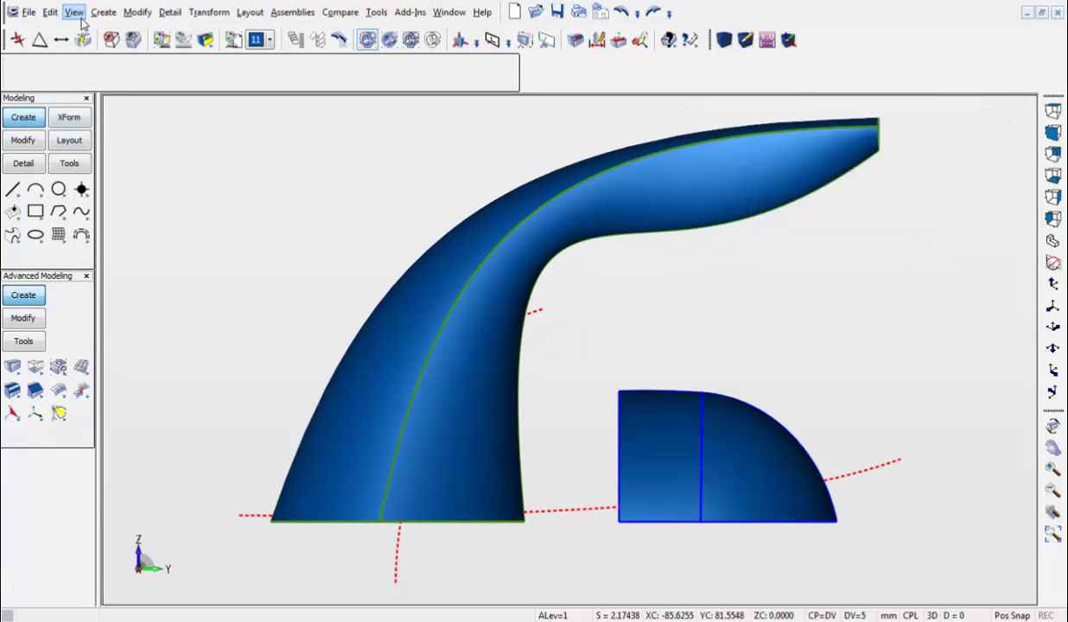
left_click(138, 12)
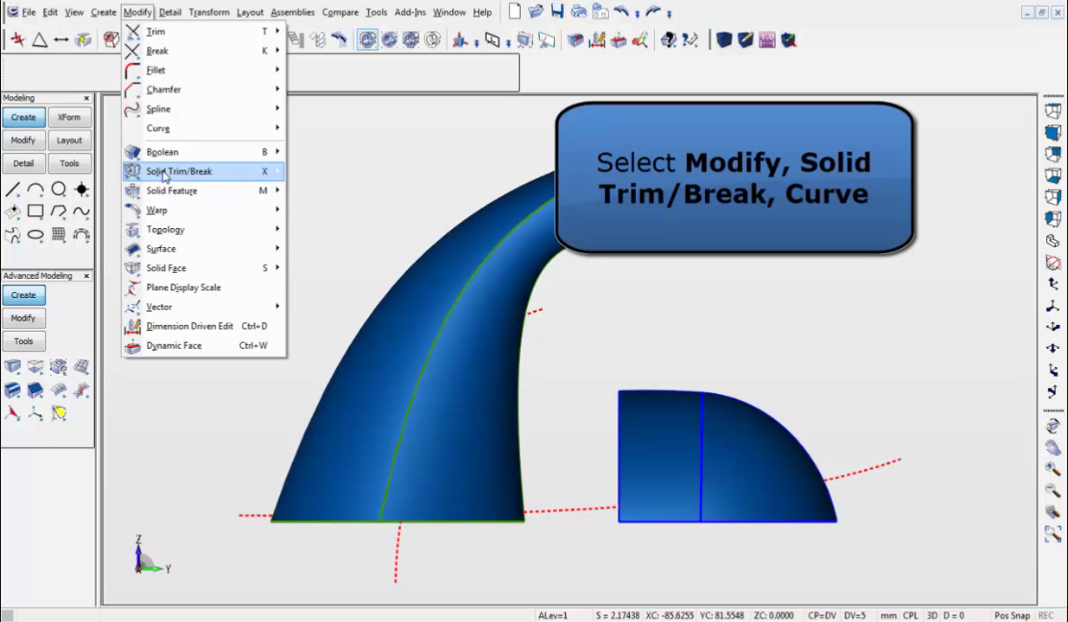
mouse_move(164, 175)
left_click(319, 172)
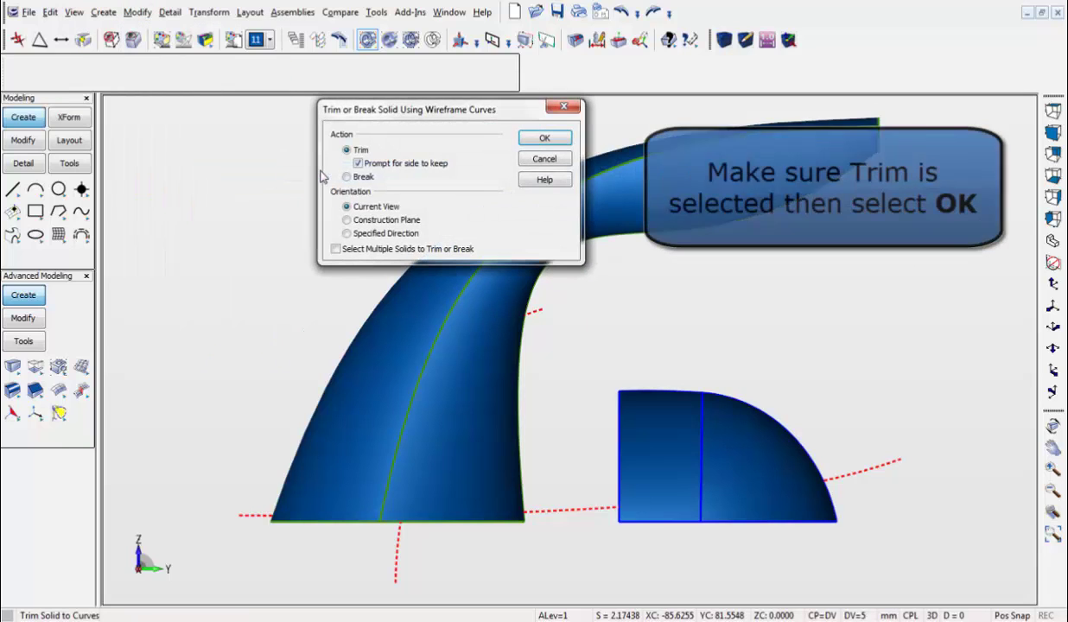
left_click(544, 139)
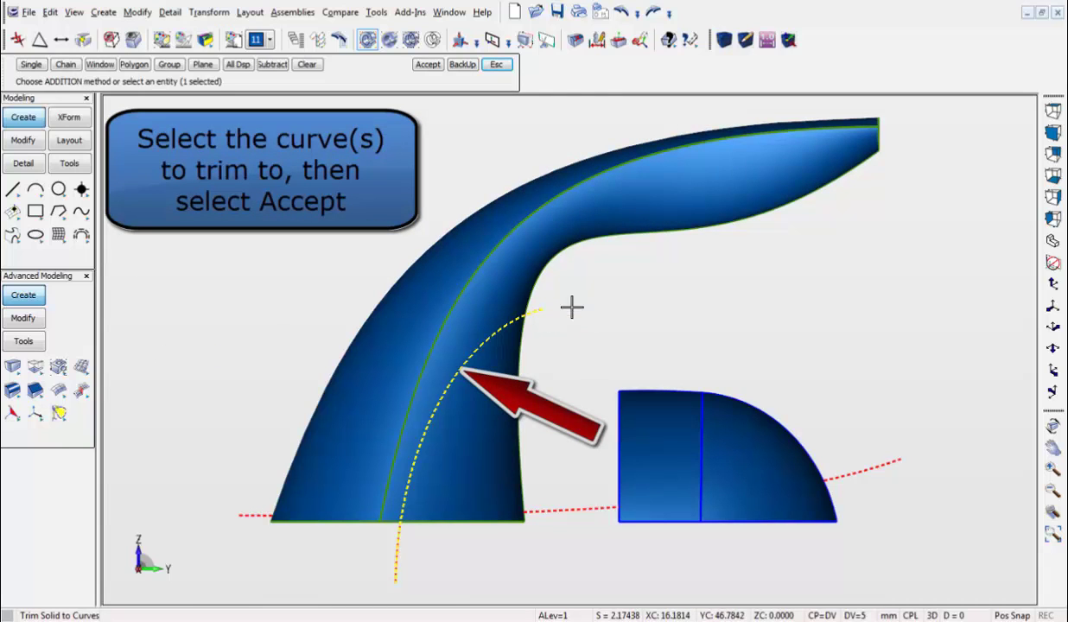
key("Return")
left_click(596, 221)
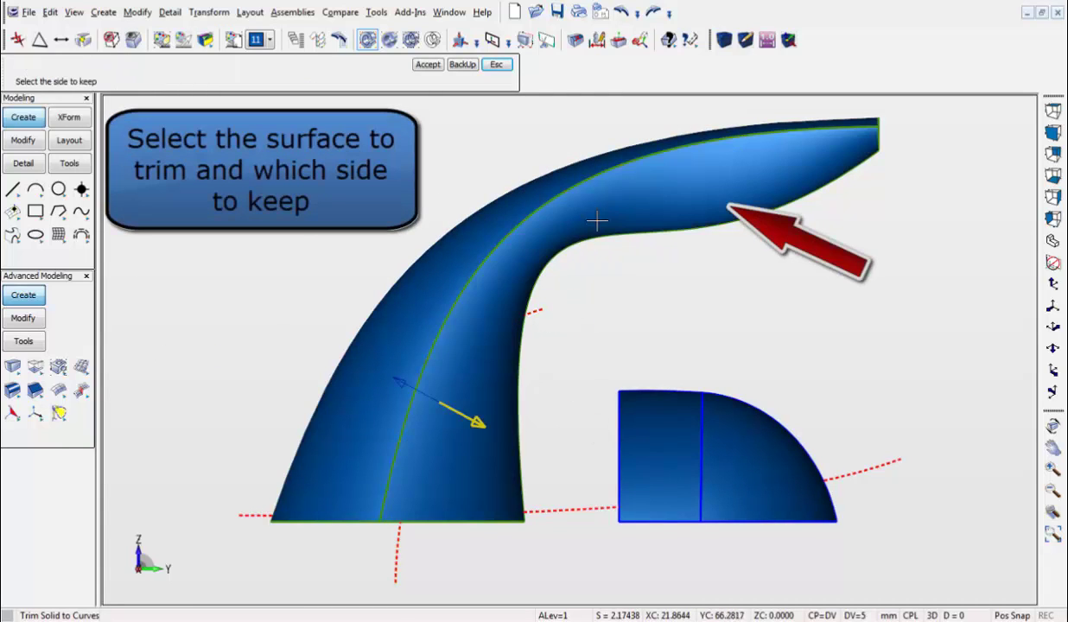
left_click(407, 383)
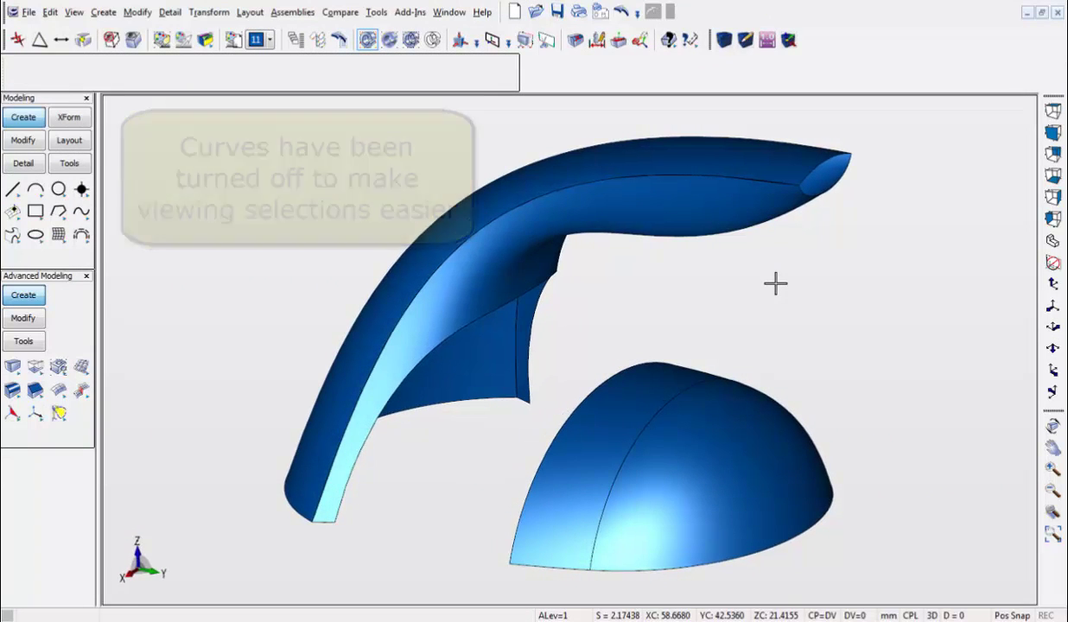
Step: Launch the Bridge surface command, whose dialog shows a 0.001 curve fit tolerance
left_click(103, 12)
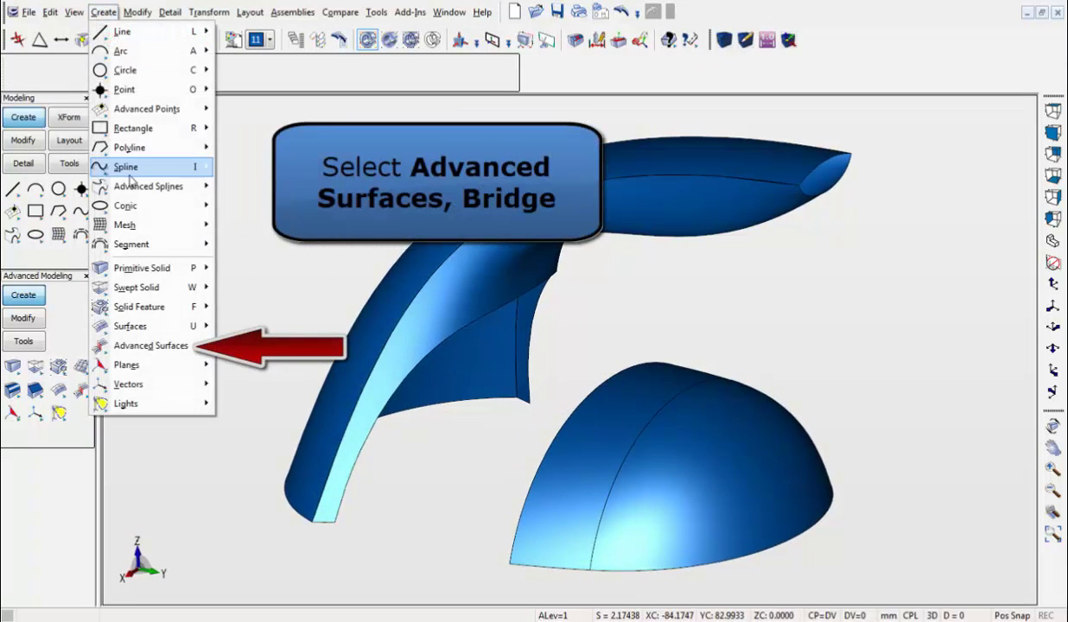
mouse_move(152, 346)
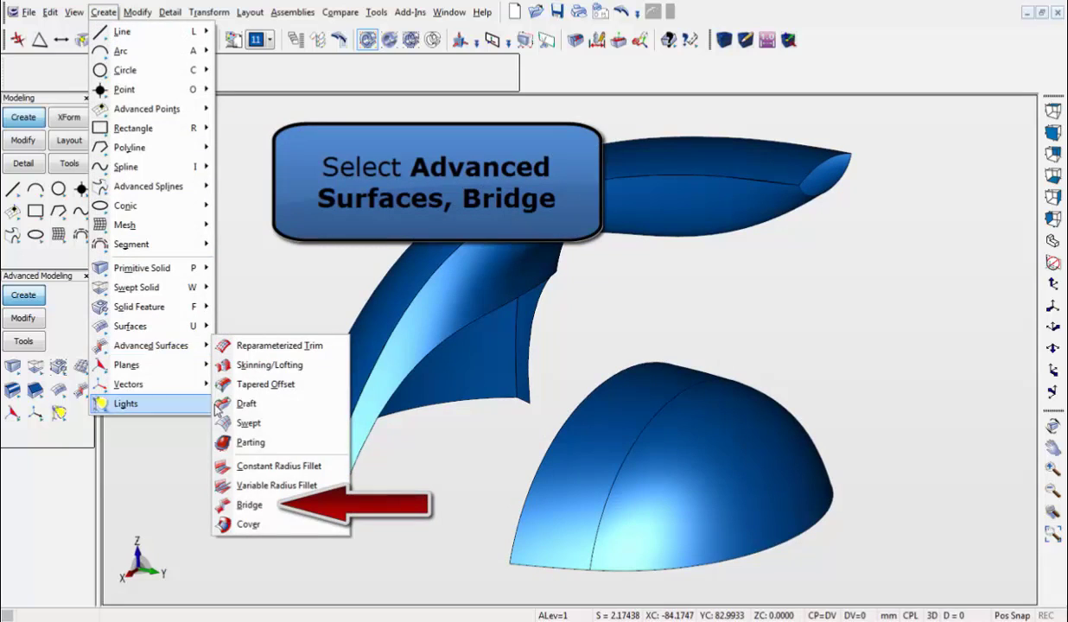
left_click(259, 506)
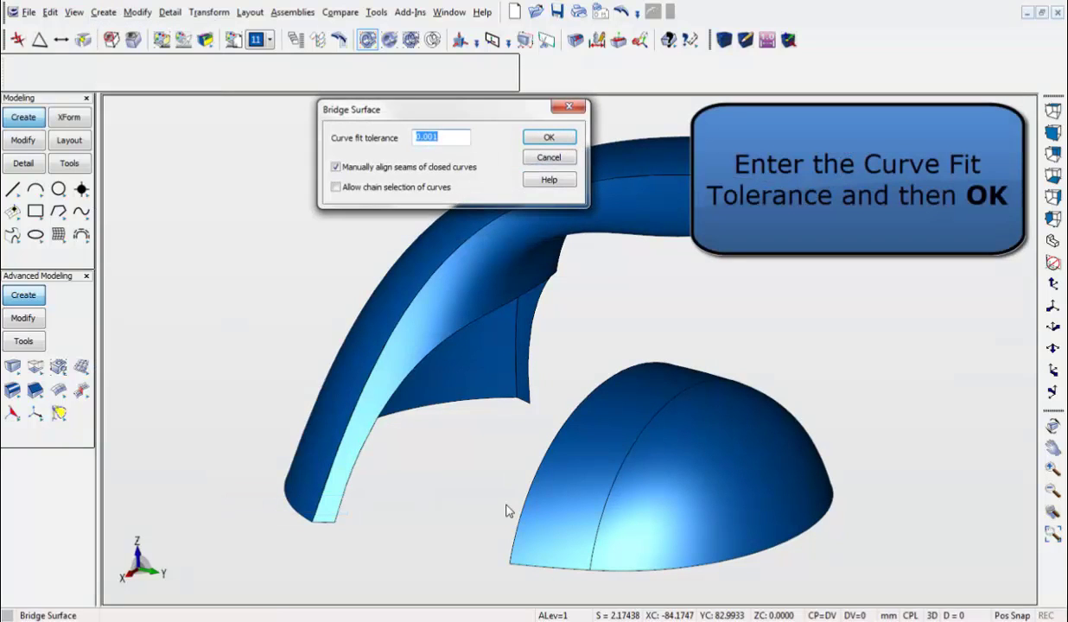
Step: Bridge the dome face and edge to the arch face and edge, previewing the blend
left_click(546, 138)
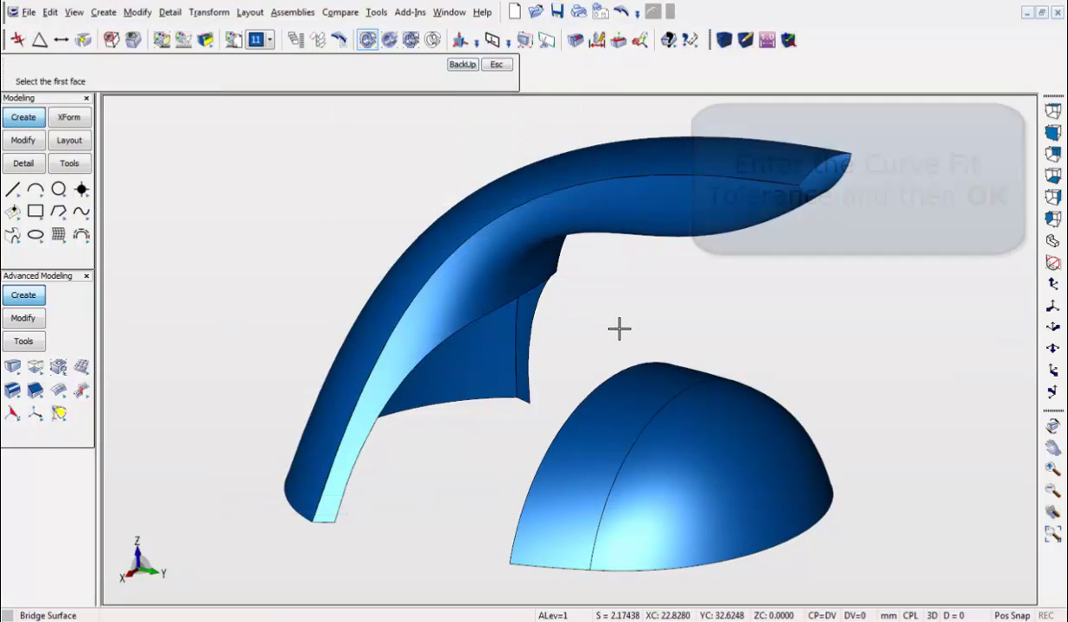
left_click(572, 425)
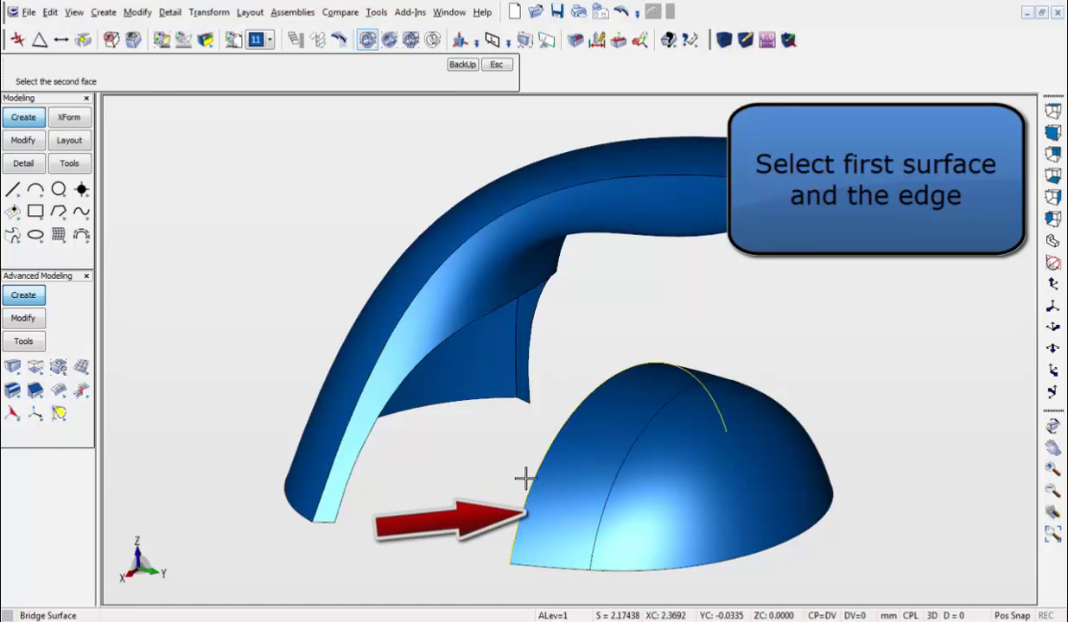
left_click(416, 361)
left_click(416, 361)
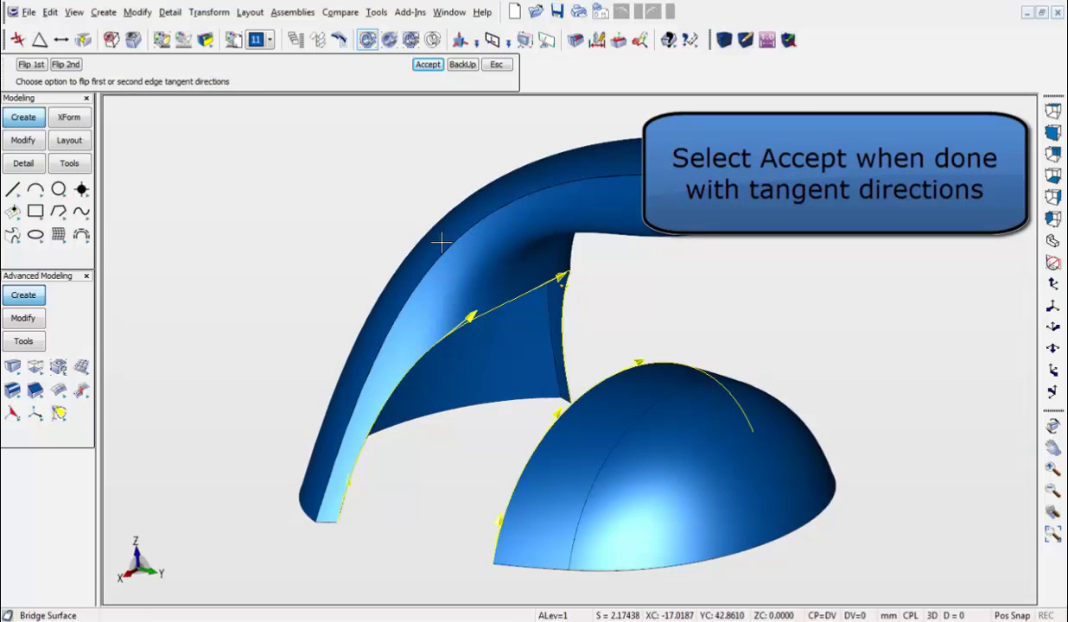
left_click(428, 64)
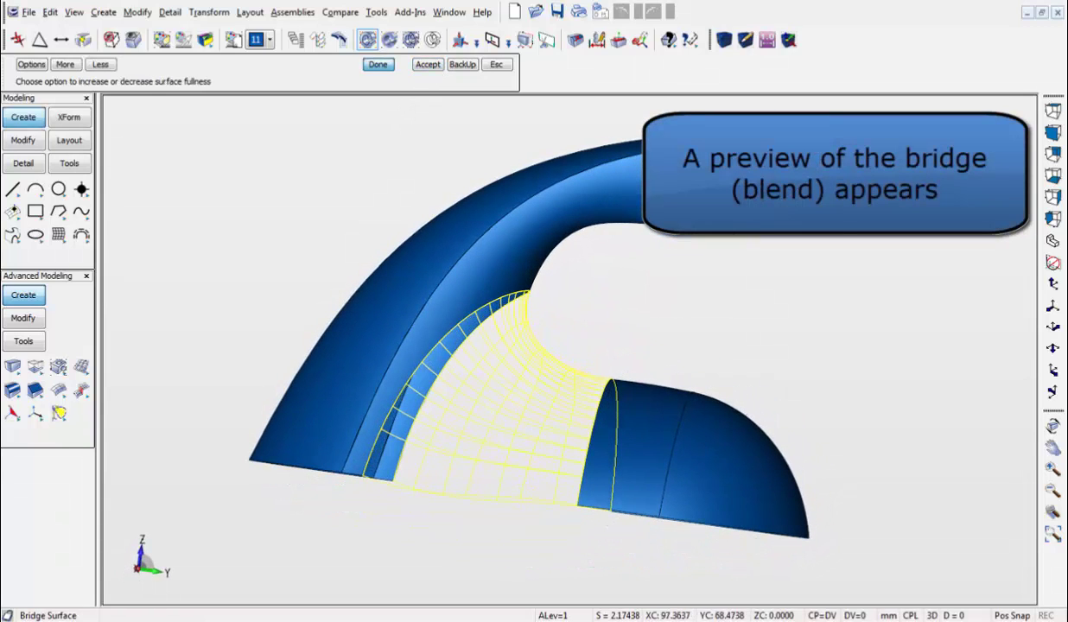
Step: Make the bridge blend slightly less full, leave fullness options unchanged, and create the surface
left_click(1051, 197)
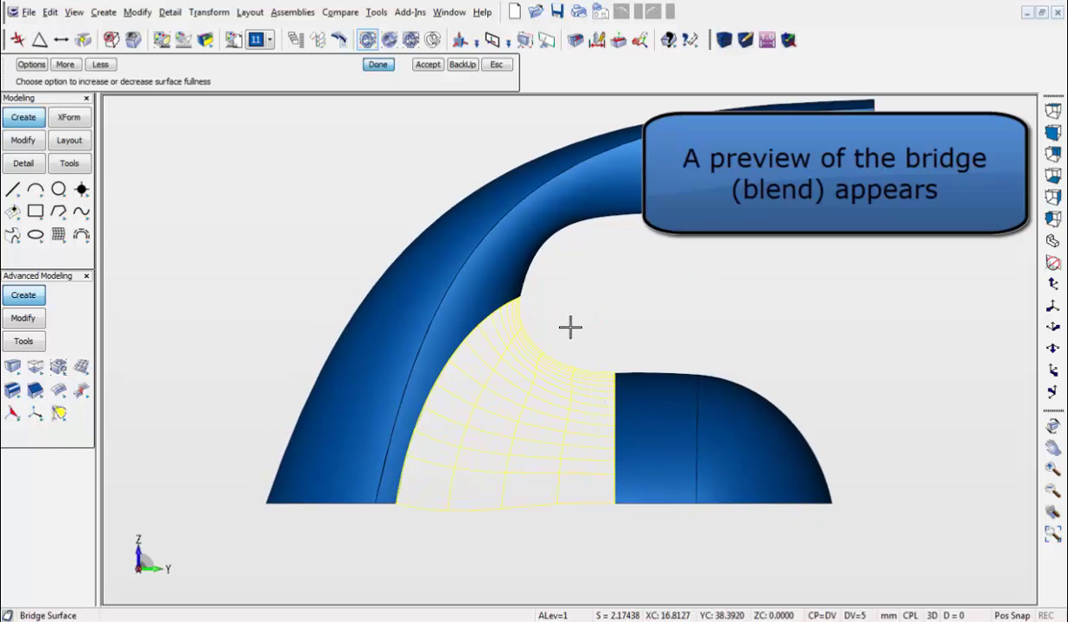
scroll(567, 331, "up", 2)
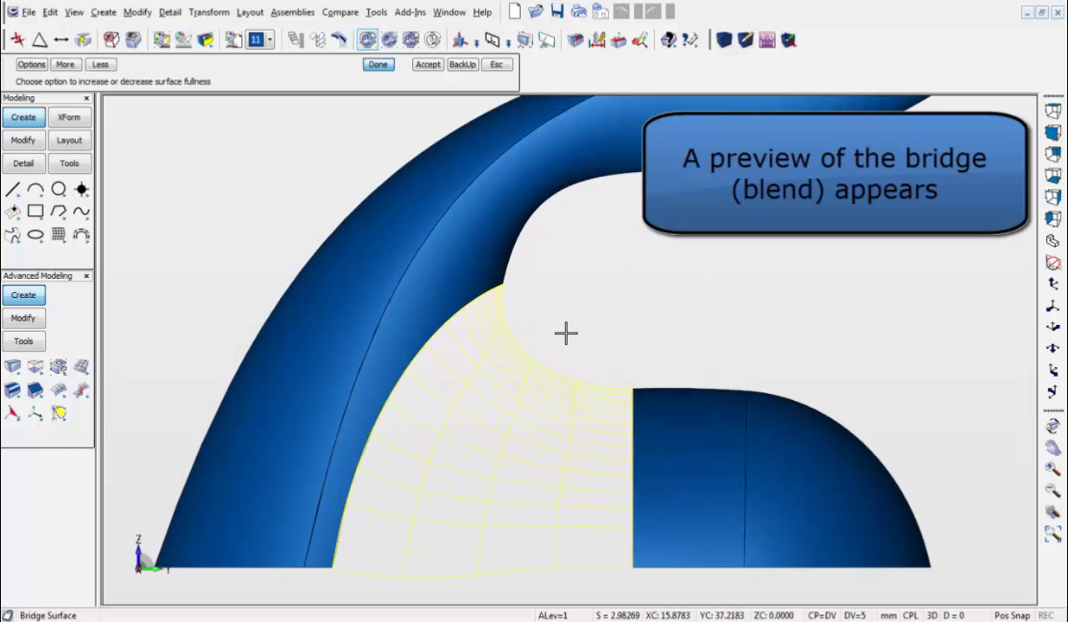
left_click(100, 67)
left_click(42, 67)
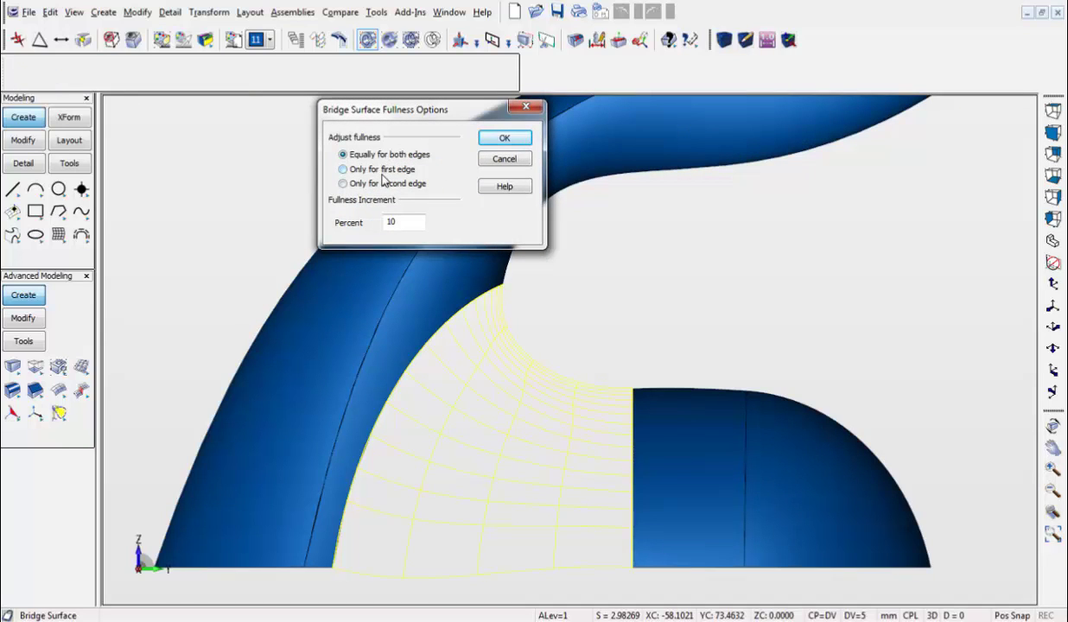
left_click(502, 160)
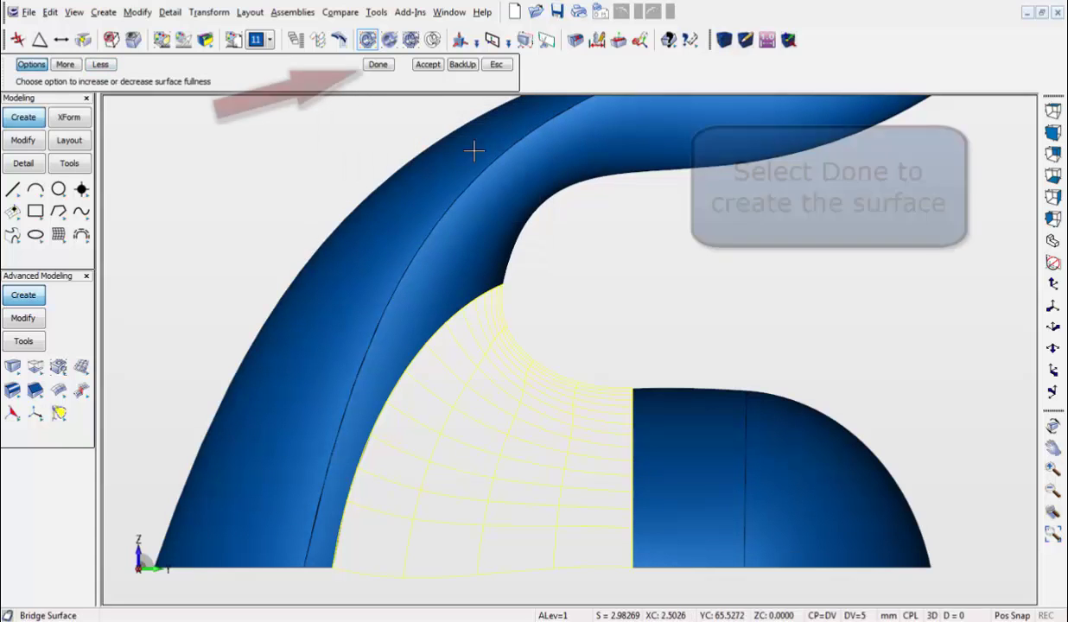
left_click(378, 64)
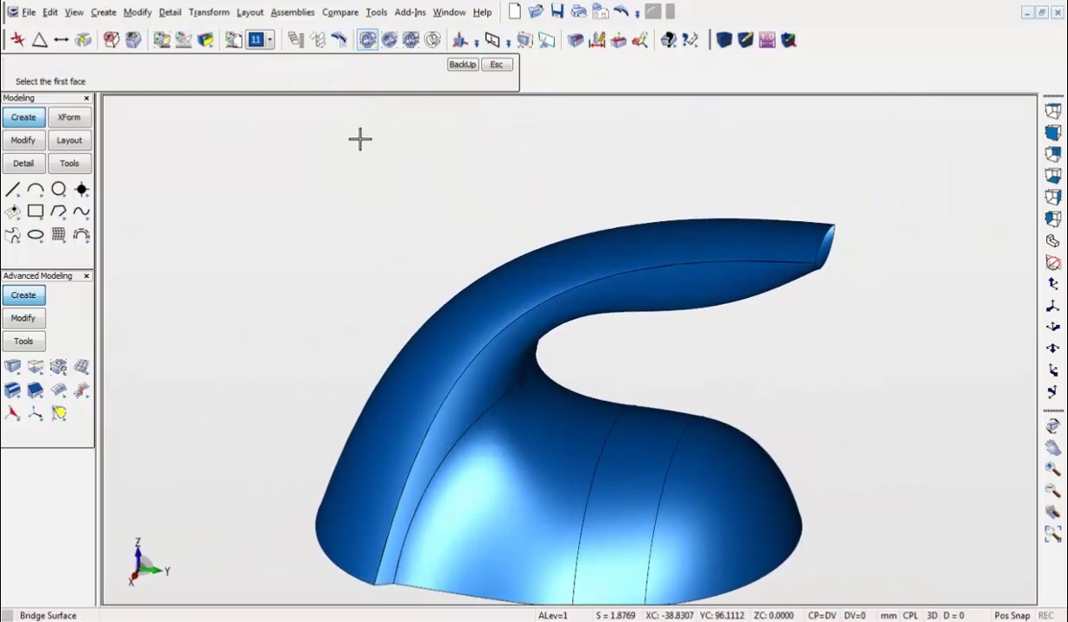